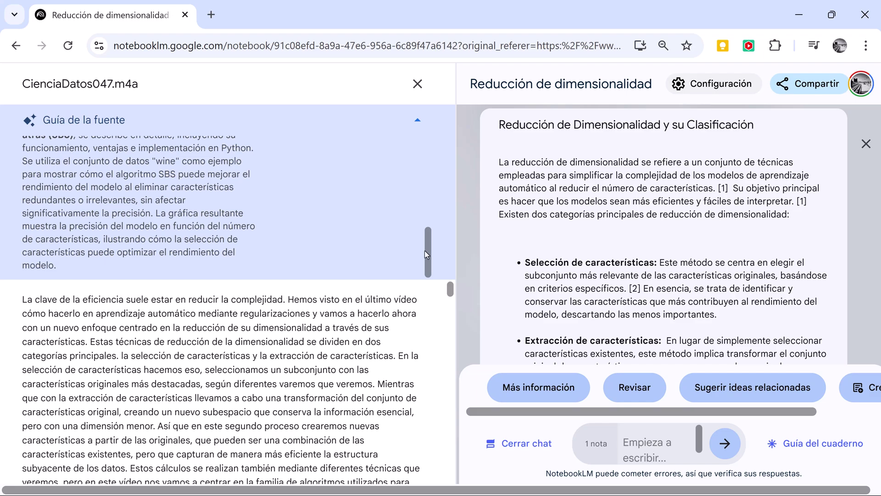
Read through the CienciaDatos047.m4a transcript and the chat answer on dimensionality reduction, and close the source view.
{"action": "scroll", "coordinate": [332, 360], "scroll_direction": "down", "scroll_amount": 10}
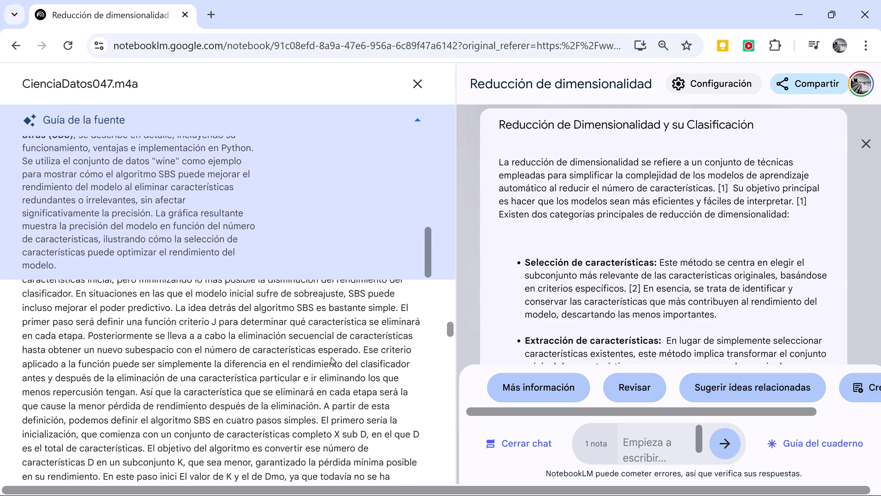
{"action": "scroll", "coordinate": [332, 360], "scroll_direction": "down", "scroll_amount": 20}
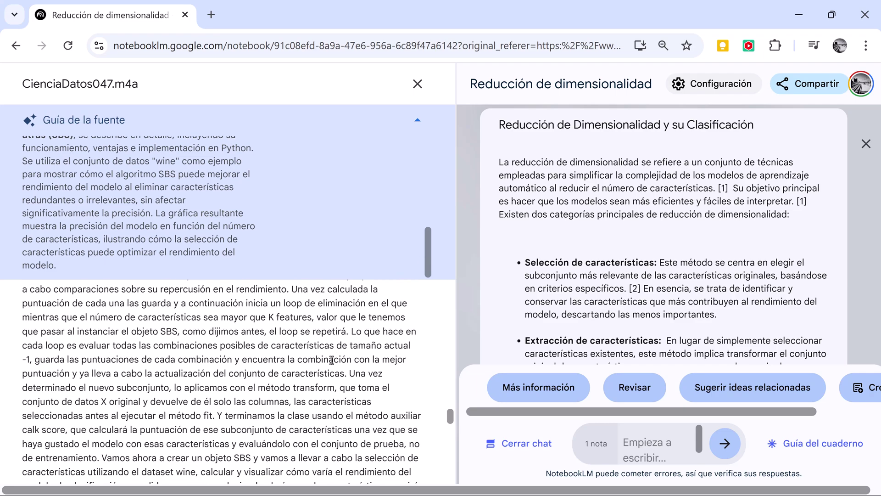
{"action": "scroll", "coordinate": [331, 360], "scroll_direction": "down", "scroll_amount": 15}
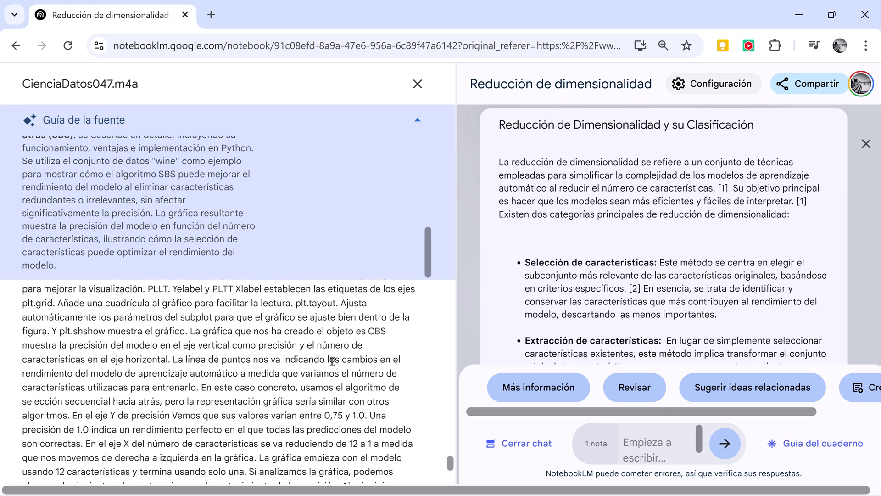
{"action": "scroll", "coordinate": [332, 361], "scroll_direction": "down", "scroll_amount": 3}
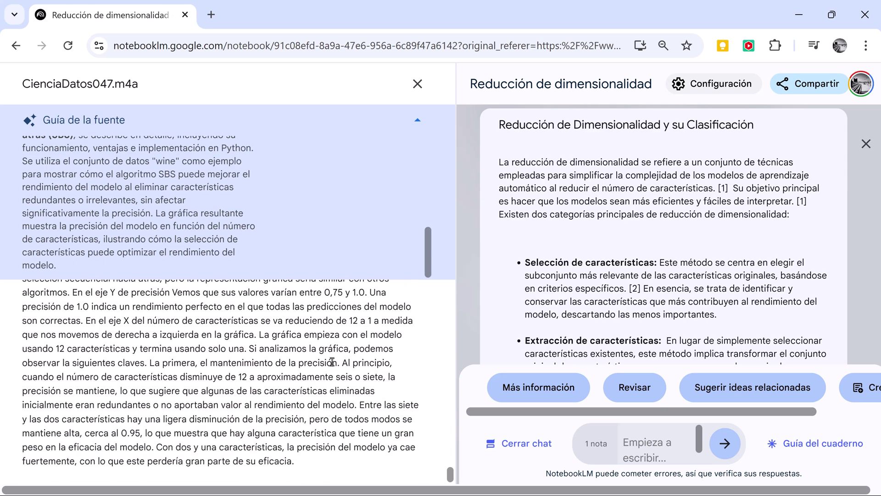
{"action": "scroll", "coordinate": [734, 163], "scroll_direction": "down", "scroll_amount": 3}
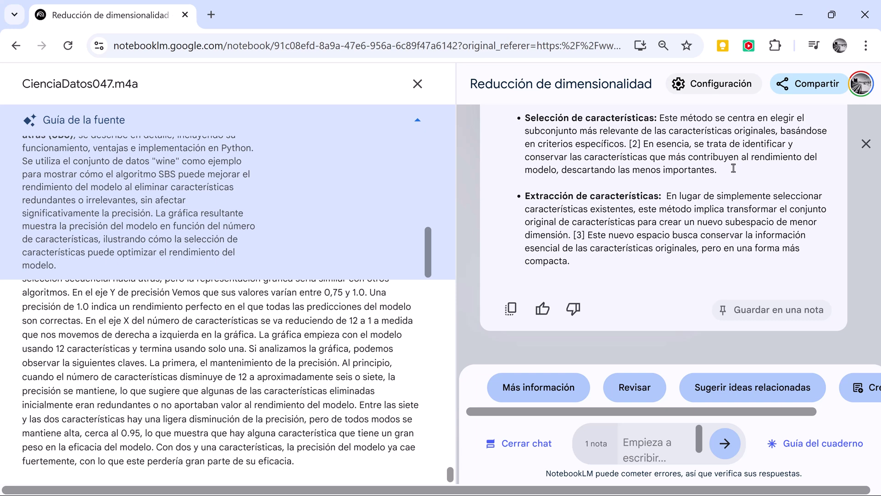
{"action": "scroll", "coordinate": [734, 168], "scroll_direction": "up", "scroll_amount": 5}
{"action": "scroll", "coordinate": [367, 140], "scroll_direction": "up", "scroll_amount": 1}
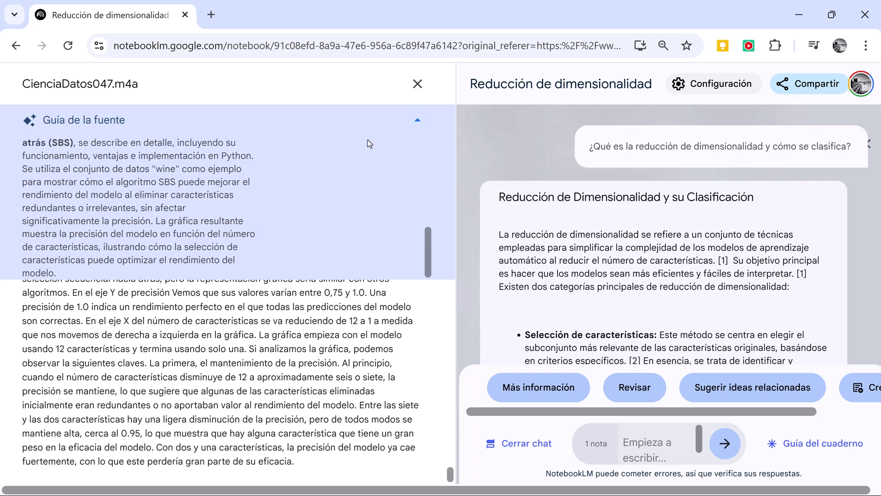
{"action": "scroll", "coordinate": [368, 140], "scroll_direction": "up", "scroll_amount": 2}
{"action": "left_click", "coordinate": [417, 84]}
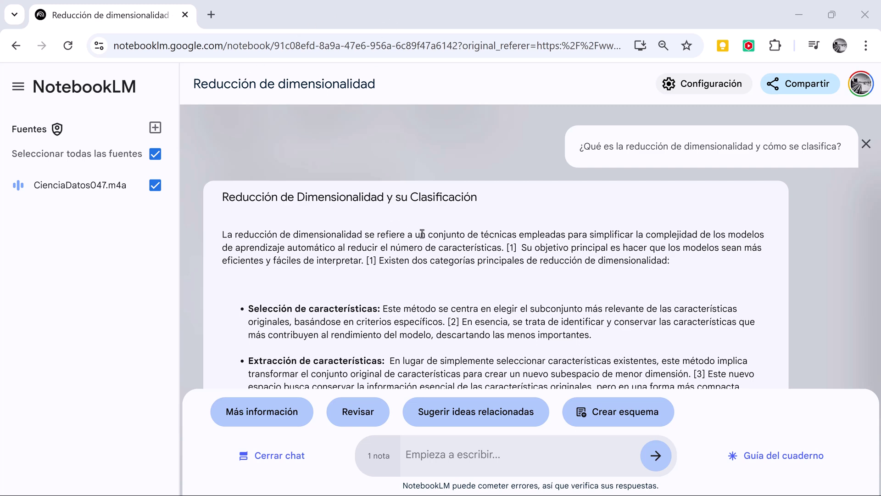
Close the chat and open the saved note with frequently asked questions about feature selection.
{"action": "left_click", "coordinate": [866, 145]}
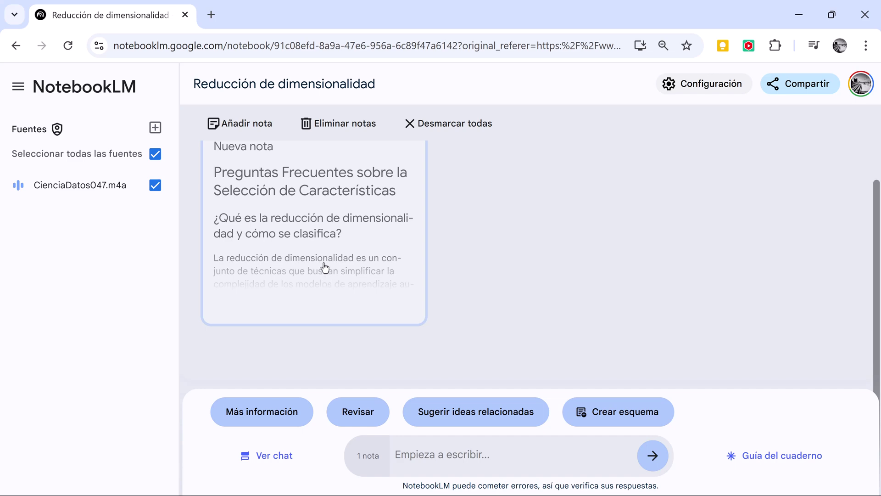
{"action": "scroll", "coordinate": [324, 263], "scroll_direction": "up", "scroll_amount": 1}
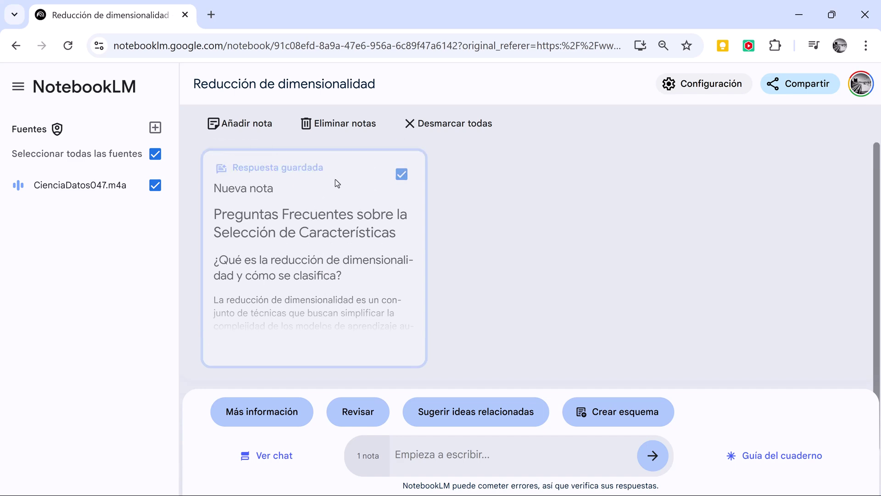
{"action": "scroll", "coordinate": [301, 227], "scroll_direction": "down", "scroll_amount": 1}
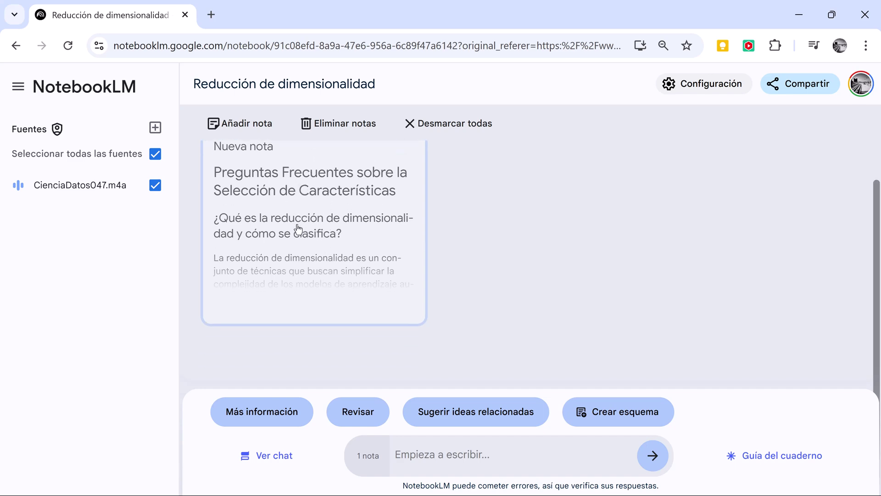
{"action": "left_click", "coordinate": [302, 228]}
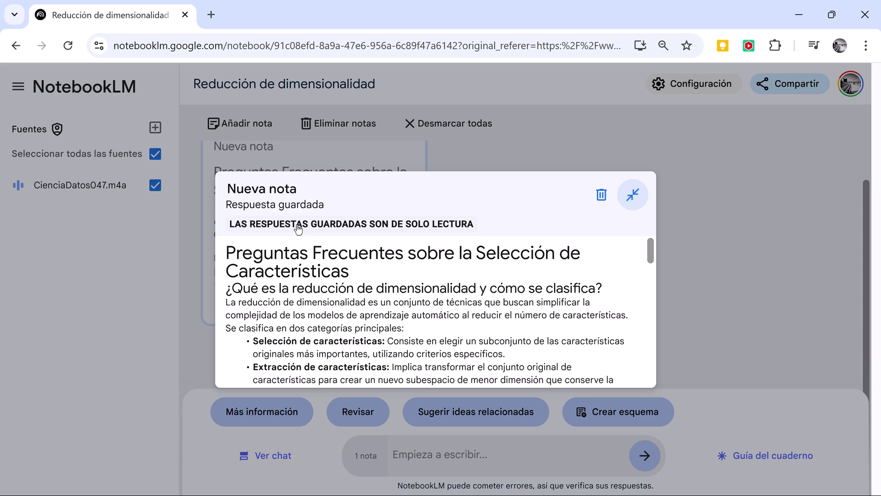
Read the saved note's questions and answers from start to end and close the note.
{"action": "left_click", "coordinate": [633, 194]}
{"action": "left_click", "coordinate": [342, 189]}
{"action": "scroll", "coordinate": [398, 251], "scroll_direction": "down", "scroll_amount": 2}
{"action": "scroll", "coordinate": [435, 274], "scroll_direction": "down", "scroll_amount": 2}
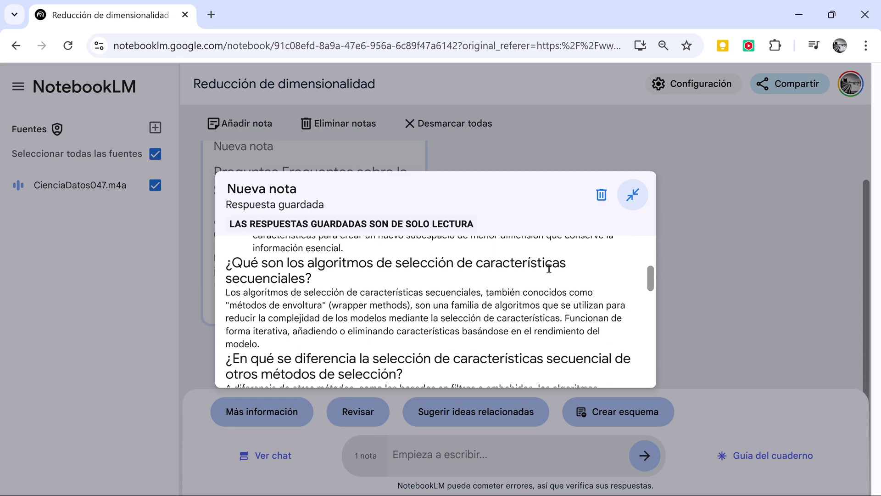
{"action": "scroll", "coordinate": [589, 277], "scroll_direction": "down", "scroll_amount": 4}
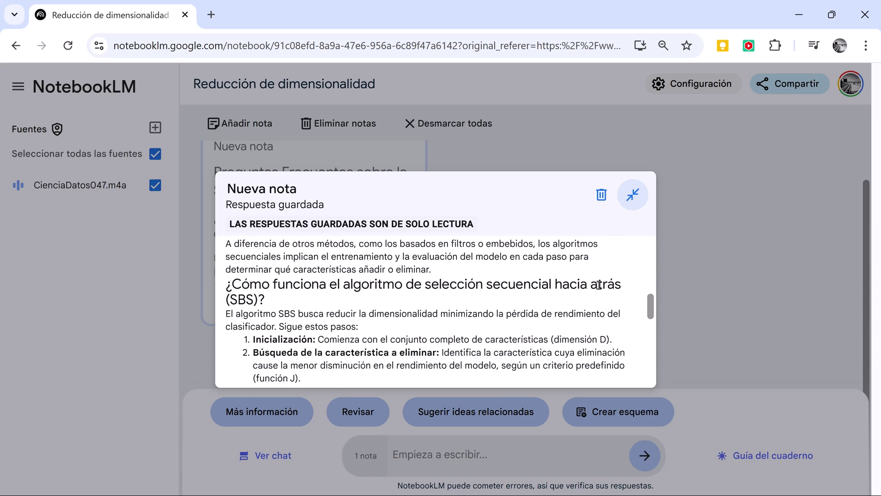
{"action": "scroll", "coordinate": [599, 285], "scroll_direction": "down", "scroll_amount": 6}
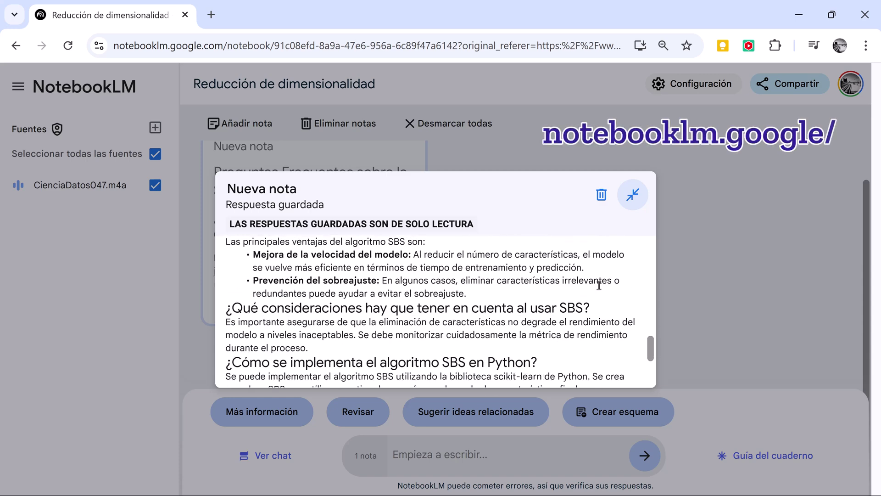
{"action": "scroll", "coordinate": [599, 285], "scroll_direction": "down", "scroll_amount": 3}
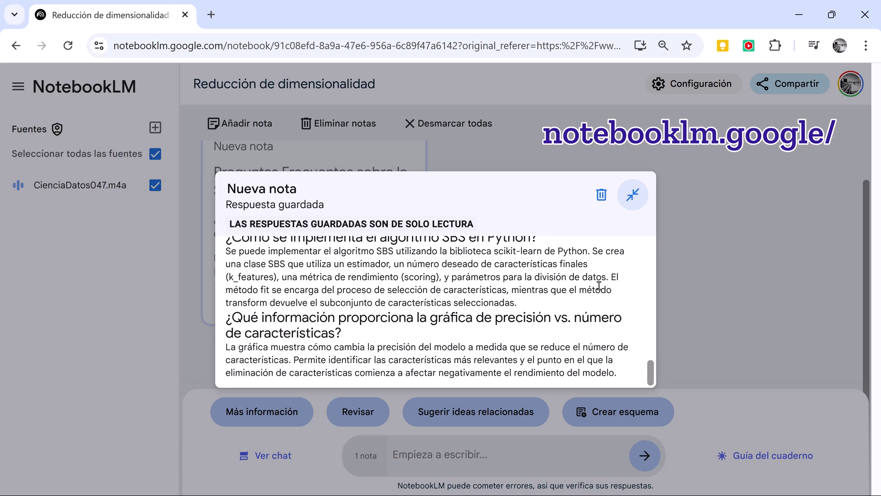
{"action": "scroll", "coordinate": [599, 285], "scroll_direction": "up", "scroll_amount": 15}
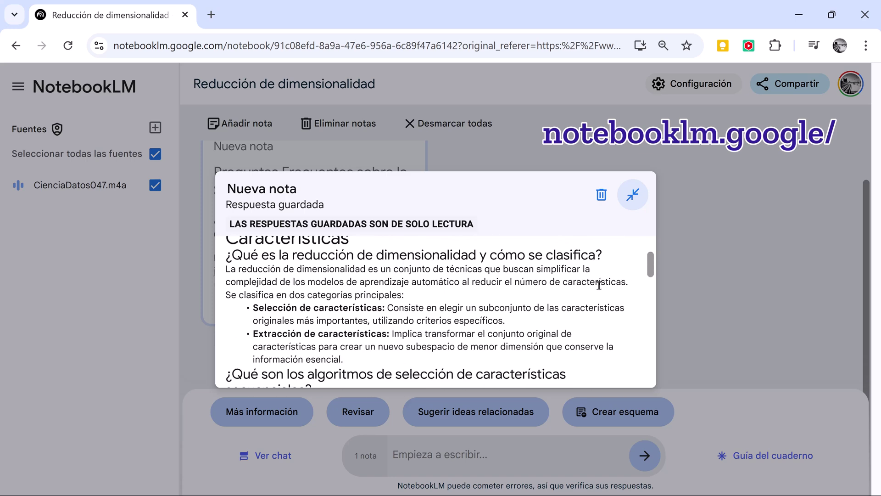
{"action": "scroll", "coordinate": [600, 285], "scroll_direction": "down", "scroll_amount": 15}
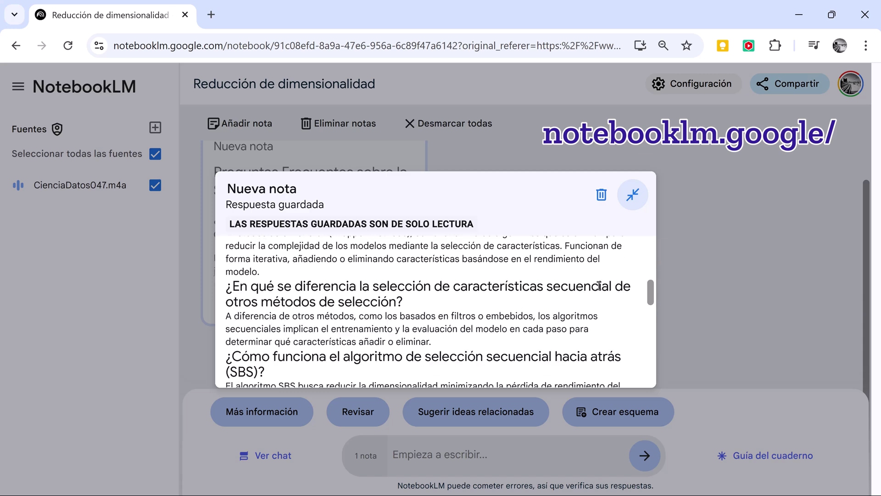
{"action": "scroll", "coordinate": [599, 285], "scroll_direction": "down", "scroll_amount": 2}
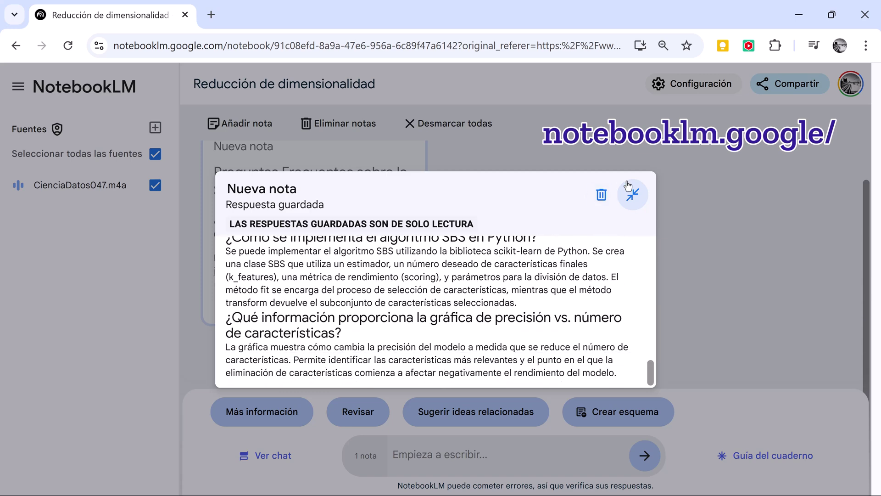
{"action": "left_click", "coordinate": [629, 198]}
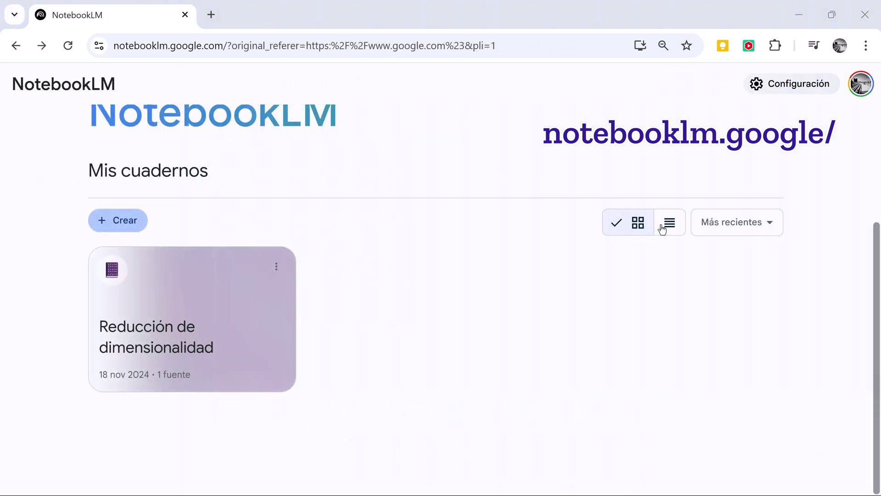
Show the notebooks as a list and return them to the grid view.
{"action": "left_click", "coordinate": [670, 224]}
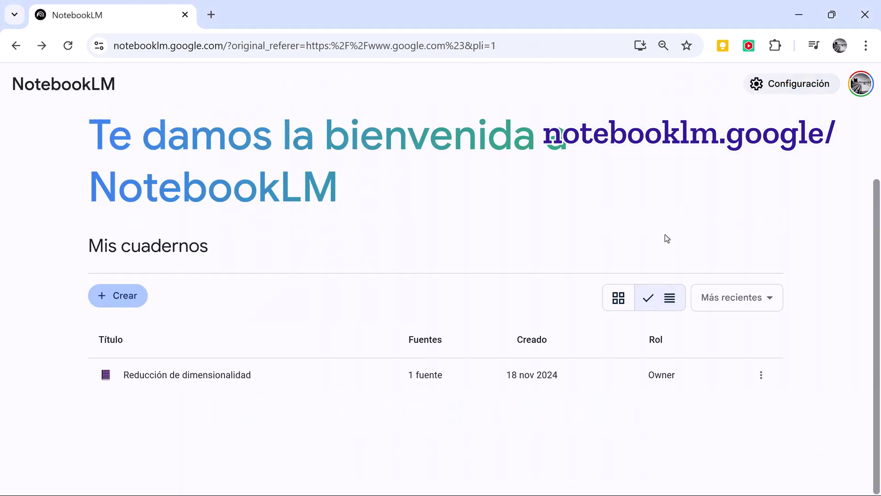
{"action": "left_click", "coordinate": [620, 303]}
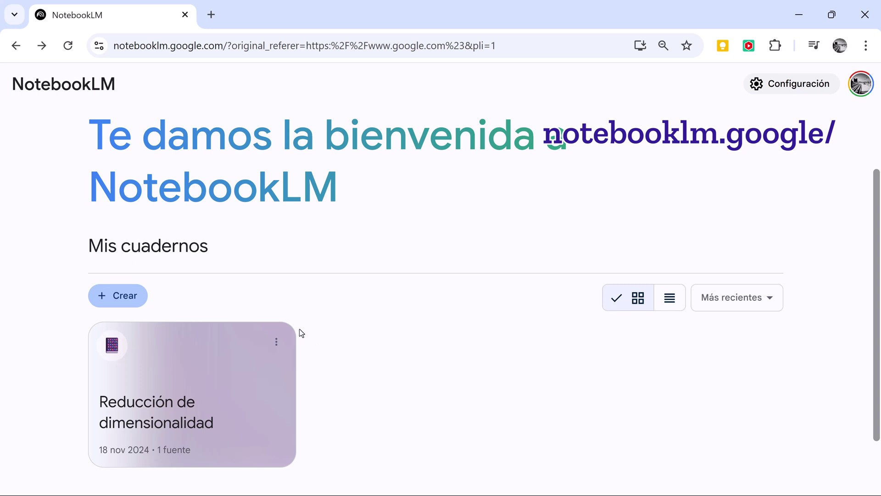
{"action": "scroll", "coordinate": [300, 328], "scroll_direction": "up", "scroll_amount": 2}
{"action": "scroll", "coordinate": [300, 328], "scroll_direction": "down", "scroll_amount": 3}
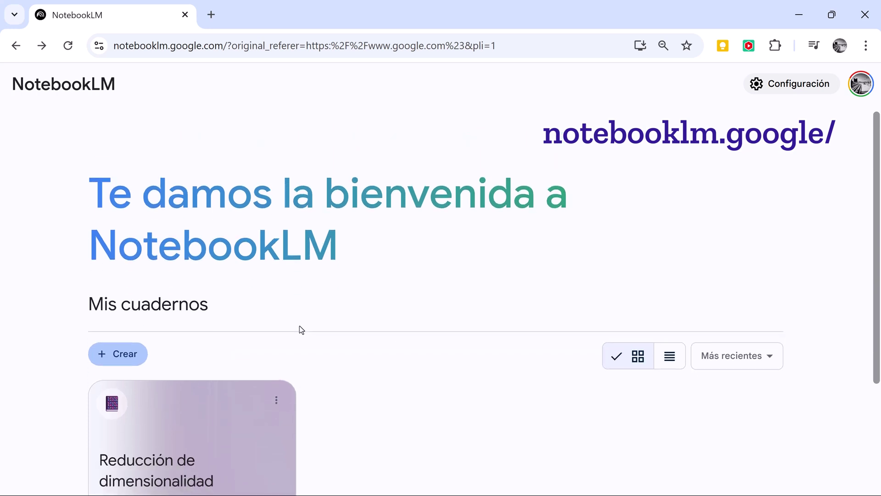
Create a notebook, review the available source types and choose YouTube as the source.
{"action": "left_click", "coordinate": [110, 238]}
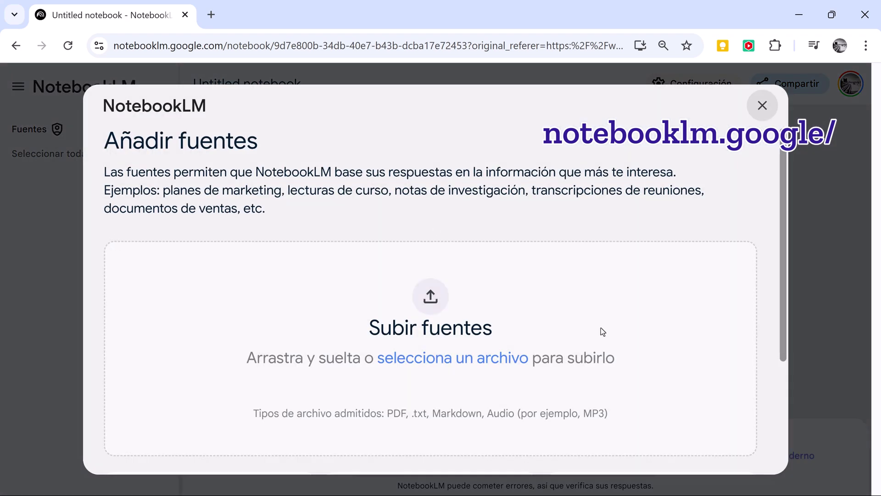
{"action": "scroll", "coordinate": [603, 332], "scroll_direction": "down", "scroll_amount": 3}
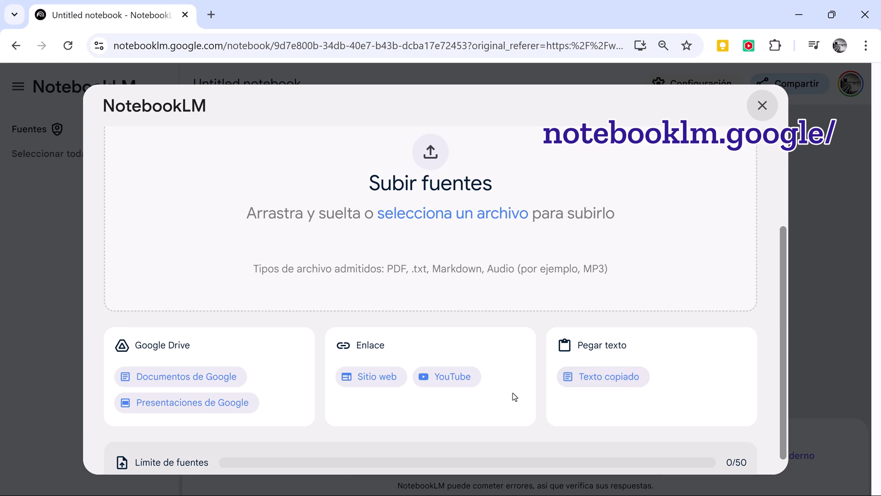
{"action": "left_click", "coordinate": [442, 377]}
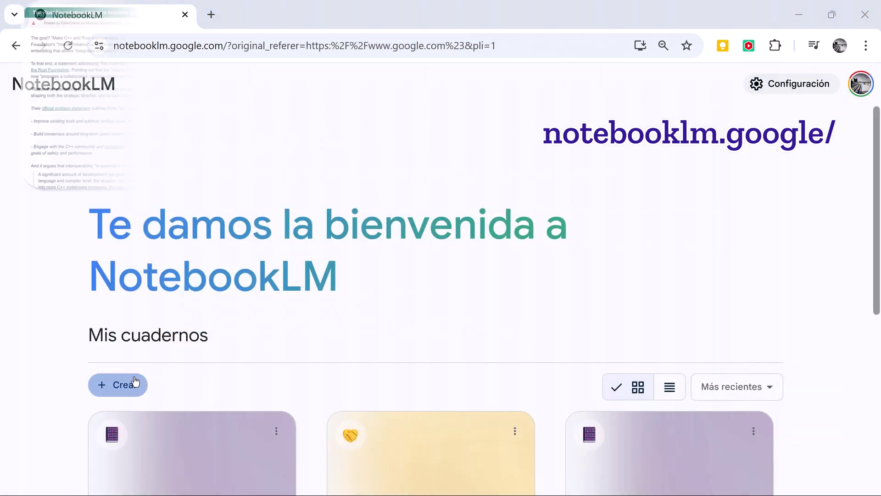
{"action": "left_click", "coordinate": [117, 387]}
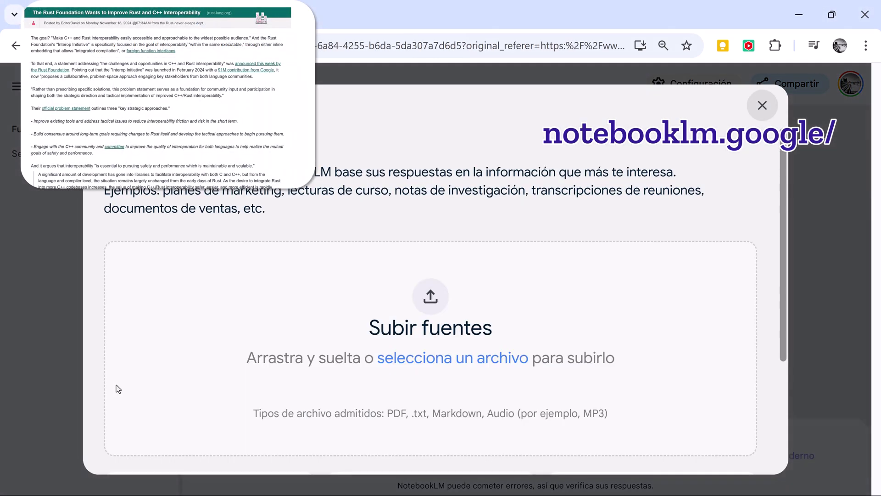
{"action": "scroll", "coordinate": [307, 338], "scroll_direction": "down", "scroll_amount": 2}
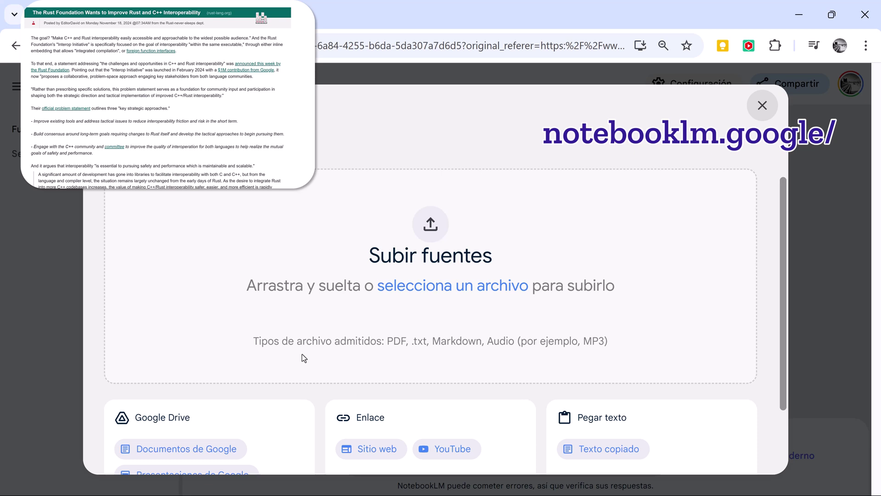
{"action": "scroll", "coordinate": [632, 321], "scroll_direction": "down", "scroll_amount": 2}
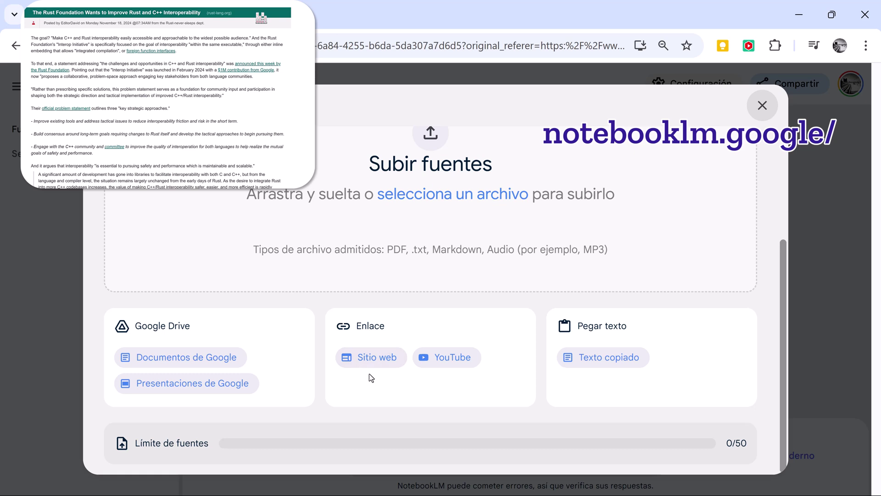
{"action": "left_click", "coordinate": [371, 357]}
{"action": "key", "text": "ctrl+v"}
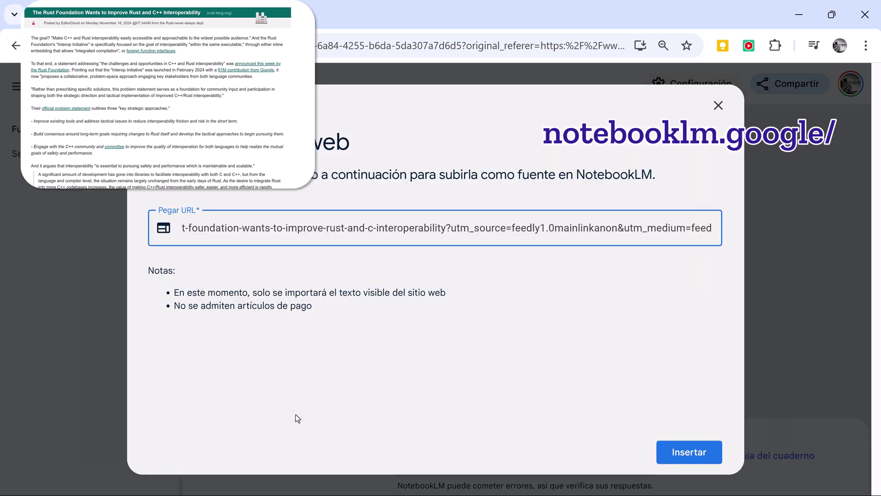
{"action": "left_click_drag", "start_coordinate": [296, 232], "coordinate": [101, 230]}
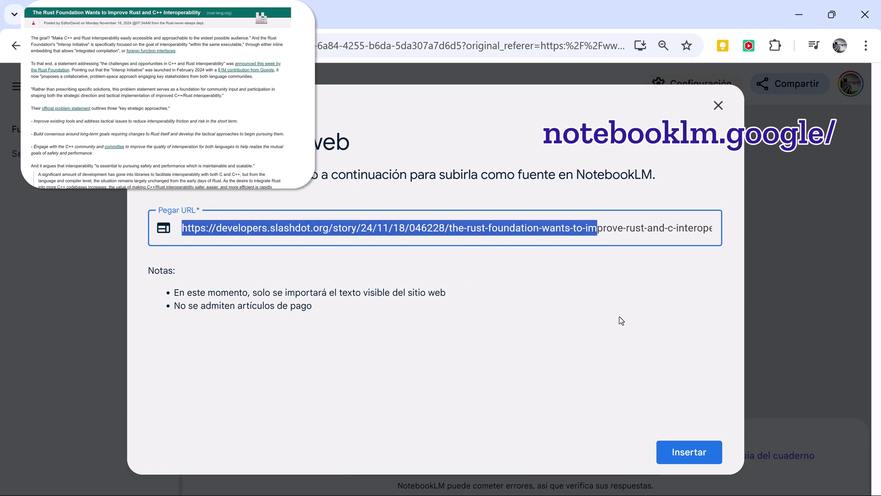
{"action": "left_click", "coordinate": [678, 452]}
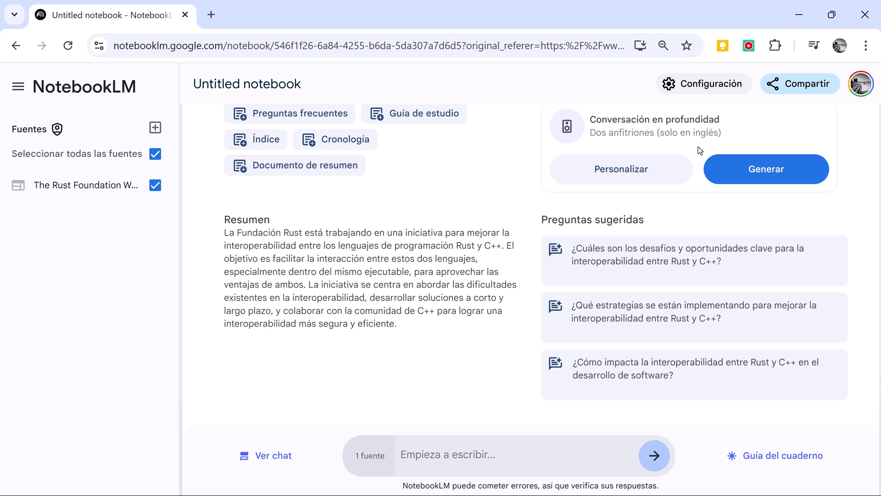
Generate the two-host in-depth audio conversation from the Rust Foundation article.
{"action": "left_click_drag", "start_coordinate": [664, 136], "coordinate": [728, 137]}
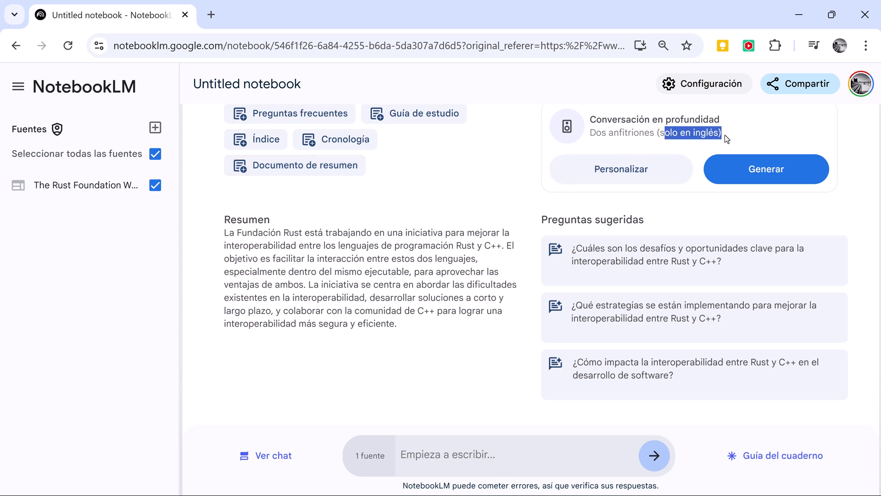
{"action": "left_click", "coordinate": [755, 170]}
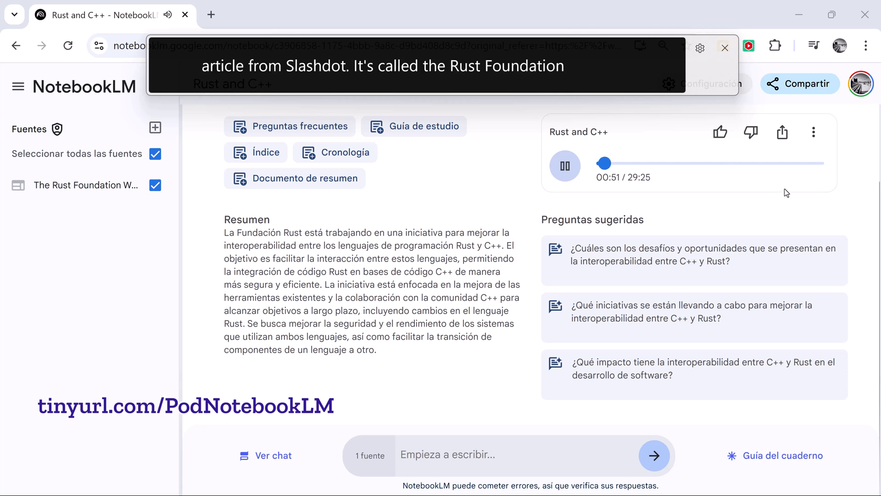
Examine the additional options for the Rust and C++ audio conversation and dismiss them.
{"action": "left_click", "coordinate": [815, 133]}
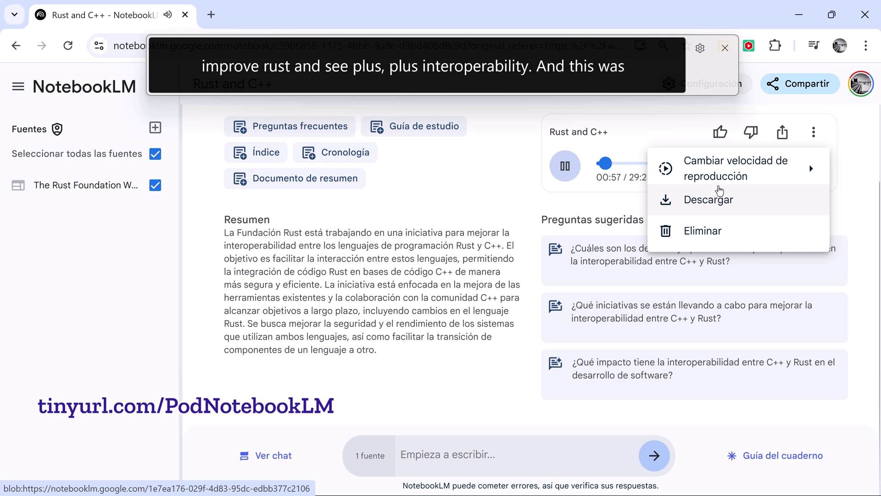
{"action": "left_click", "coordinate": [790, 94]}
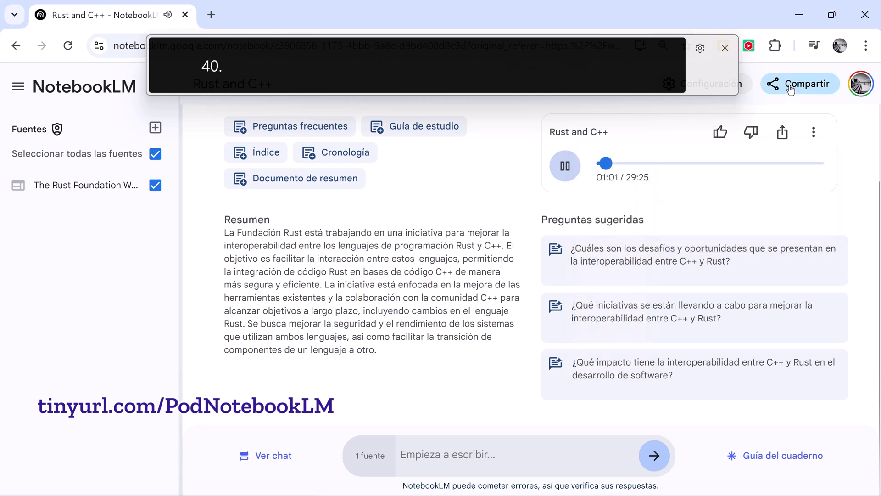
Copy the sharing link of the "Rust and C++" notebook and close its sharing dialog.
{"action": "left_click", "coordinate": [790, 85]}
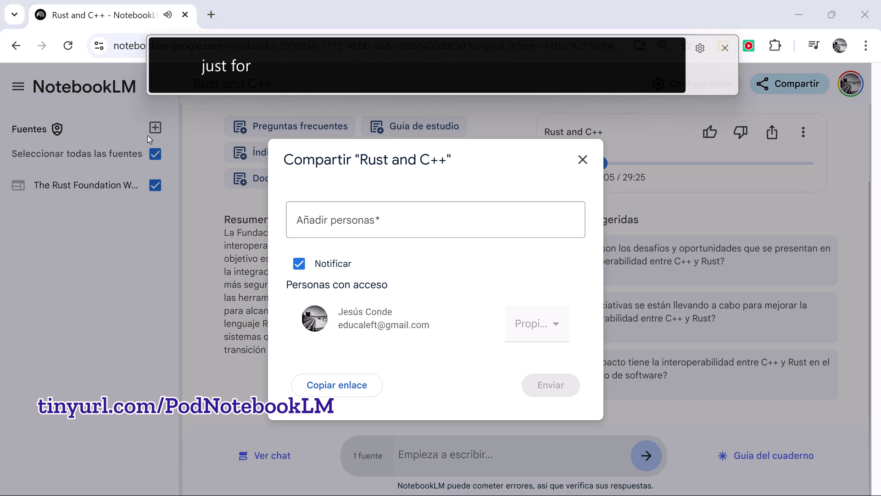
{"action": "left_click", "coordinate": [334, 389]}
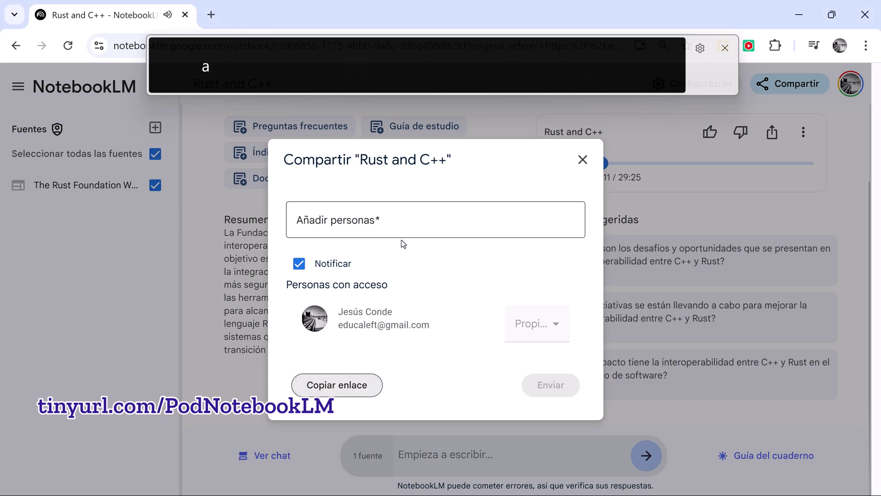
{"action": "left_click", "coordinate": [593, 163]}
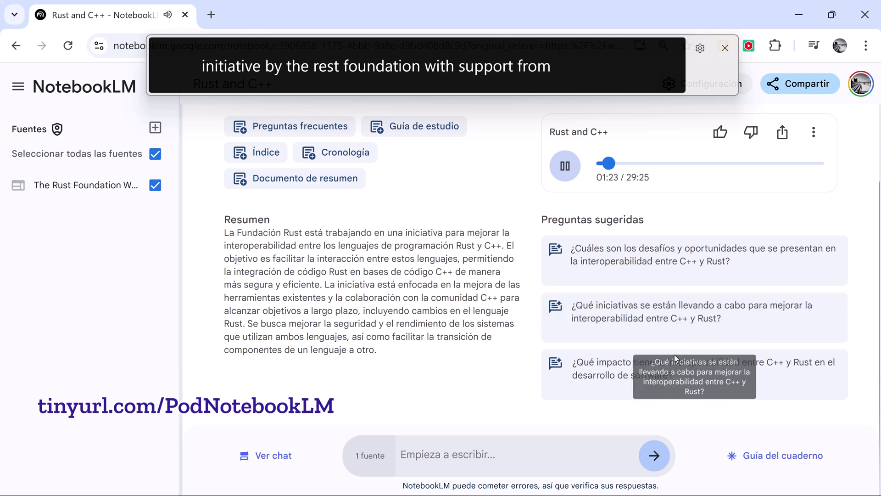
Ask the suggested question "¿Qué beneficios se obtienen al mejorar la interoperabilidad entre C++ y Rust?" and read through the chat answers.
{"action": "left_click", "coordinate": [776, 459]}
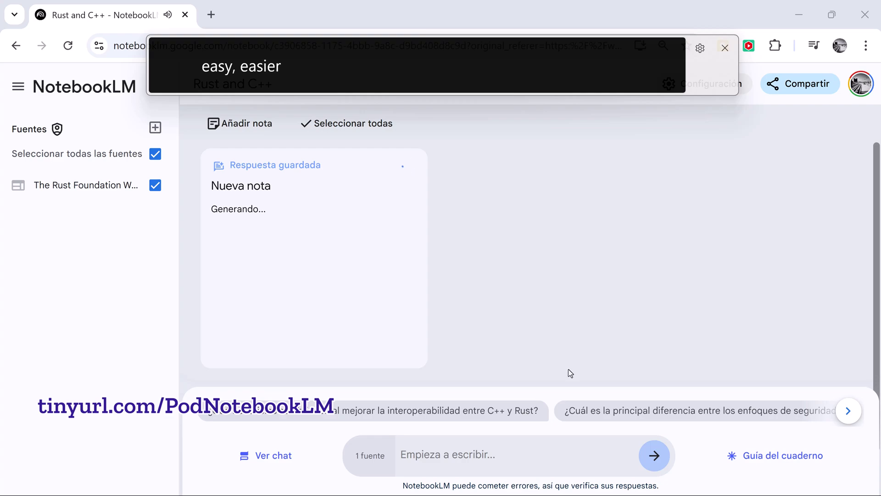
{"action": "left_click", "coordinate": [423, 417]}
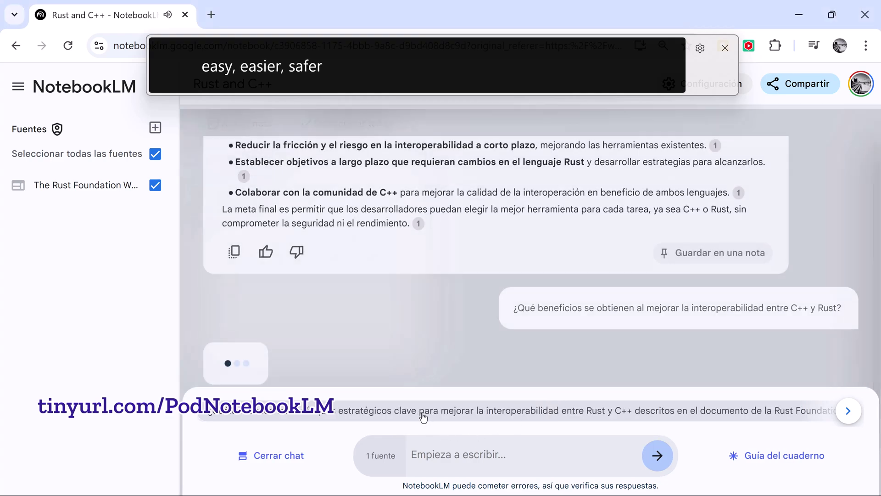
{"action": "scroll", "coordinate": [679, 288], "scroll_direction": "up", "scroll_amount": 15}
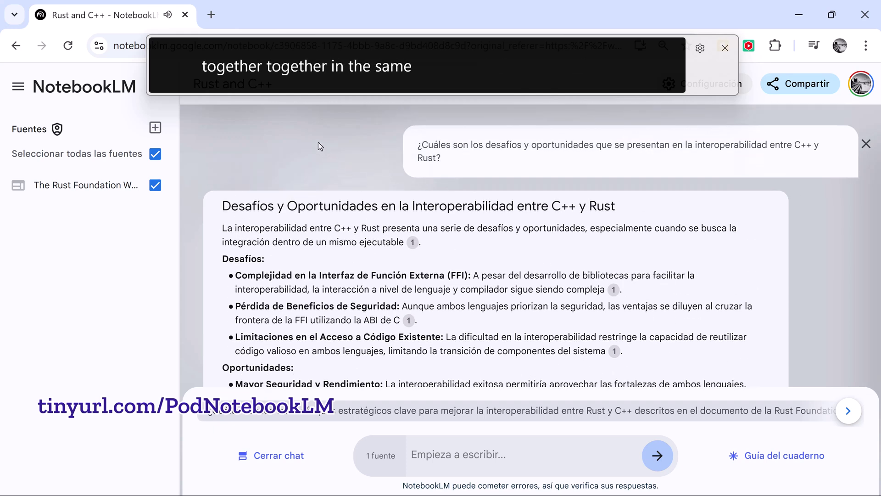
{"action": "scroll", "coordinate": [318, 142], "scroll_direction": "down", "scroll_amount": 10}
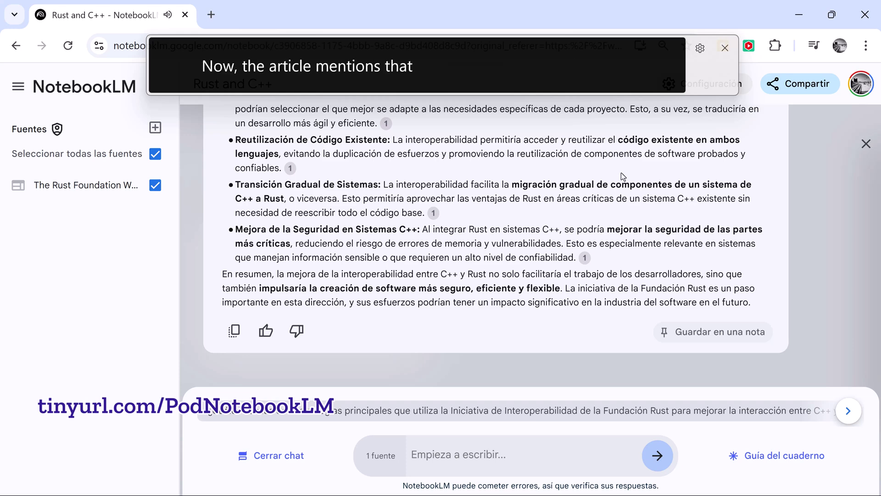
Open the copied "Rust and C++" notebook link in a new browser tab.
{"action": "left_click", "coordinate": [212, 16]}
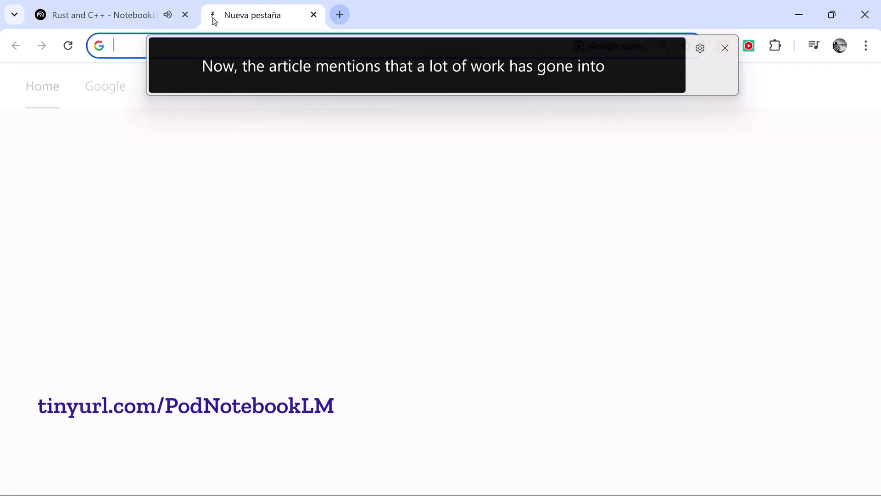
{"action": "right_click", "coordinate": [133, 50]}
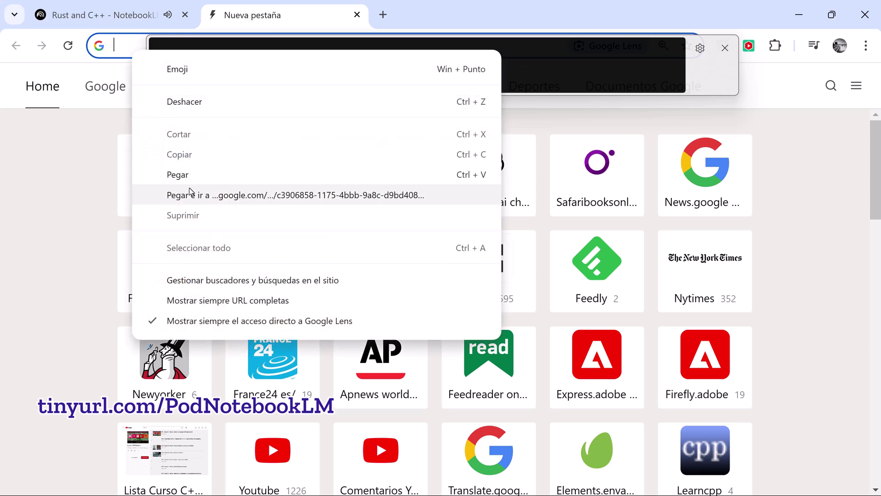
{"action": "left_click", "coordinate": [189, 195]}
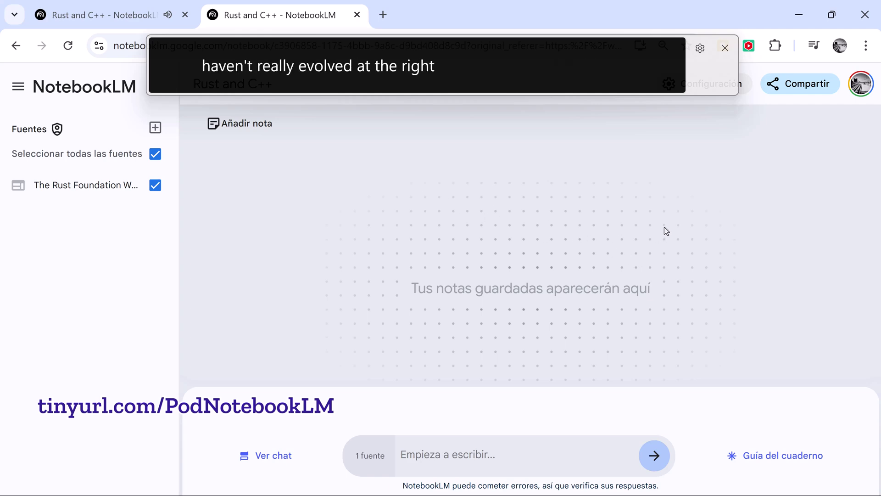
Open the Rust Foundation source and examine its summary, key topics and full text, moving the live captions window out of the way.
{"action": "left_click", "coordinate": [70, 187]}
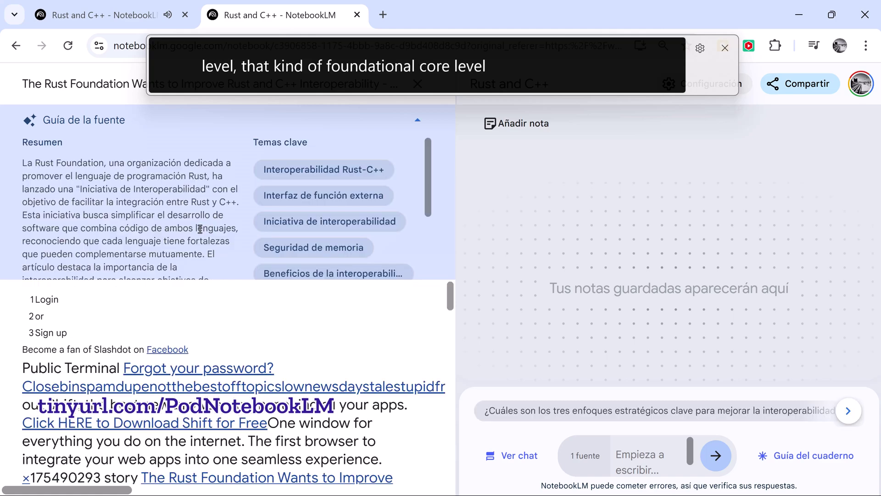
{"action": "scroll", "coordinate": [320, 339], "scroll_direction": "down", "scroll_amount": 6}
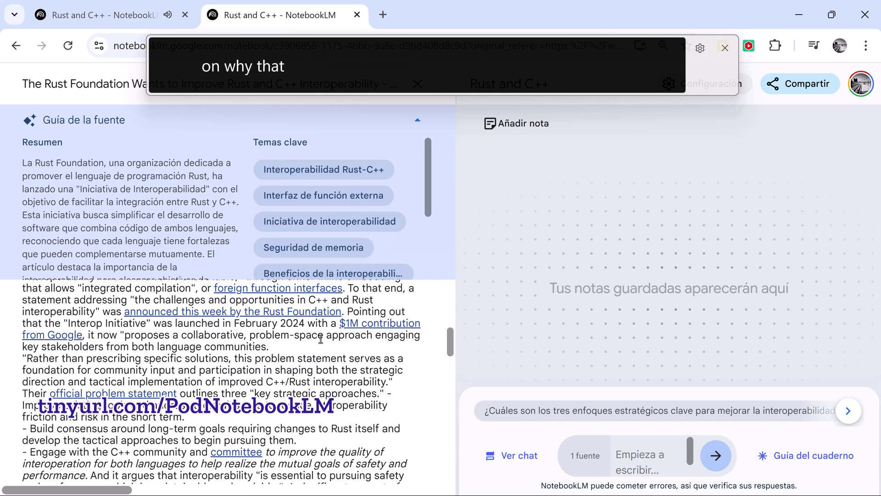
{"action": "scroll", "coordinate": [320, 339], "scroll_direction": "down", "scroll_amount": 8}
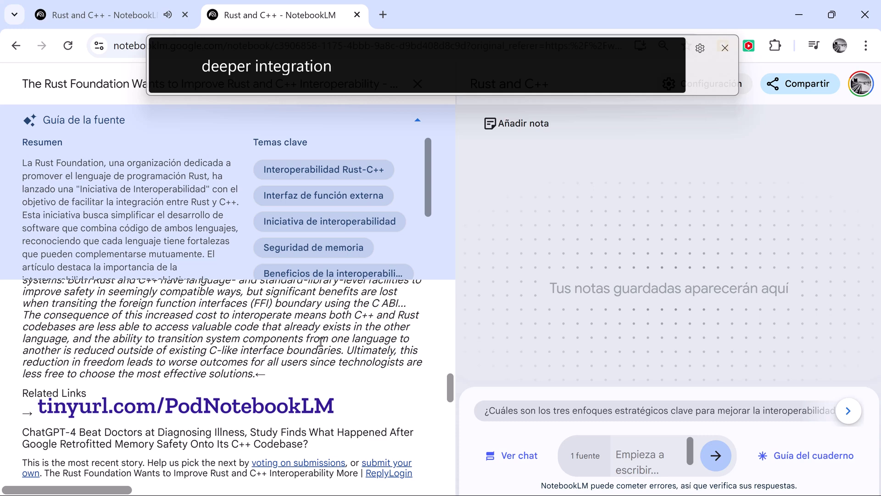
{"action": "scroll", "coordinate": [320, 342], "scroll_direction": "down", "scroll_amount": 10}
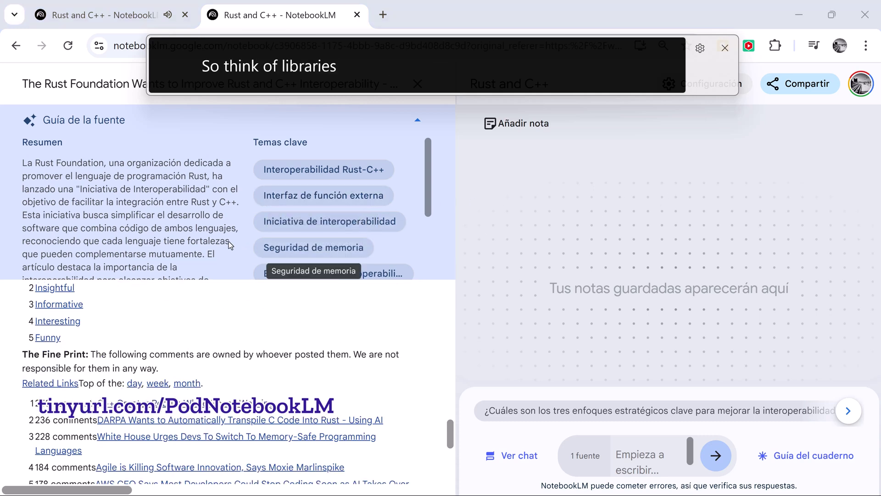
{"action": "scroll", "coordinate": [299, 230], "scroll_direction": "down", "scroll_amount": 3}
{"action": "scroll", "coordinate": [274, 353], "scroll_direction": "up", "scroll_amount": 1}
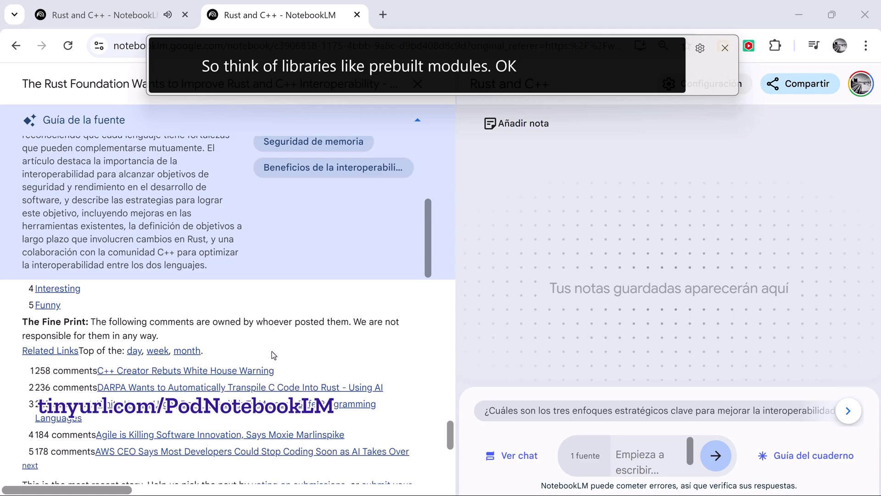
{"action": "scroll", "coordinate": [271, 354], "scroll_direction": "down", "scroll_amount": 10}
{"action": "scroll", "coordinate": [273, 354], "scroll_direction": "up", "scroll_amount": 10}
{"action": "scroll", "coordinate": [274, 349], "scroll_direction": "up", "scroll_amount": 15}
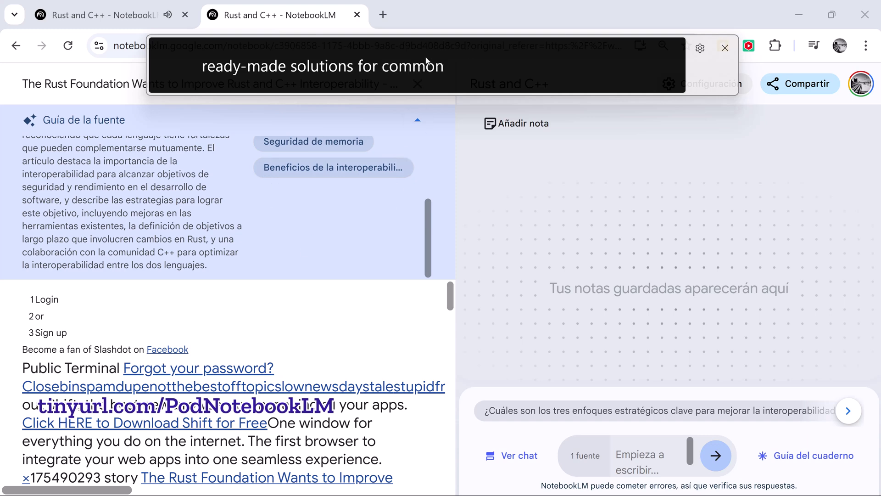
{"action": "left_click_drag", "start_coordinate": [432, 37], "coordinate": [461, 280]}
{"action": "scroll", "coordinate": [306, 219], "scroll_direction": "up", "scroll_amount": 3}
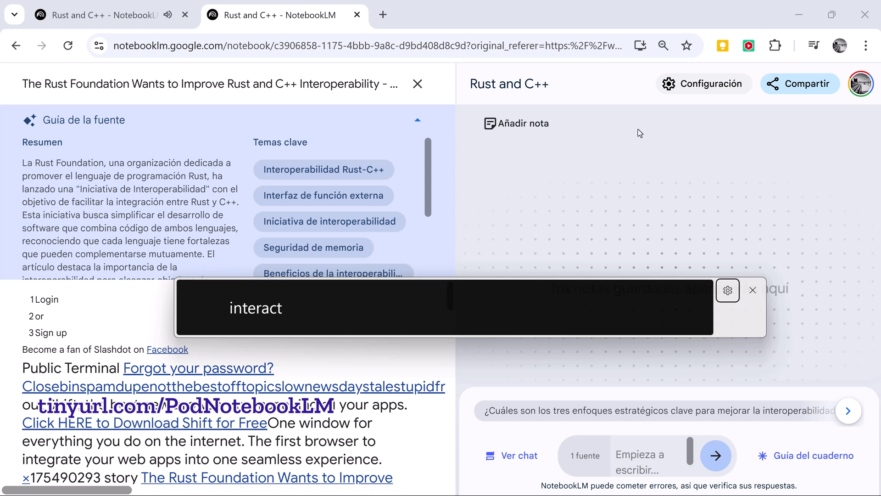
Show the notebook guide, close the source view and load the audio conversation, repositioning the live captions window.
{"action": "left_click", "coordinate": [790, 462]}
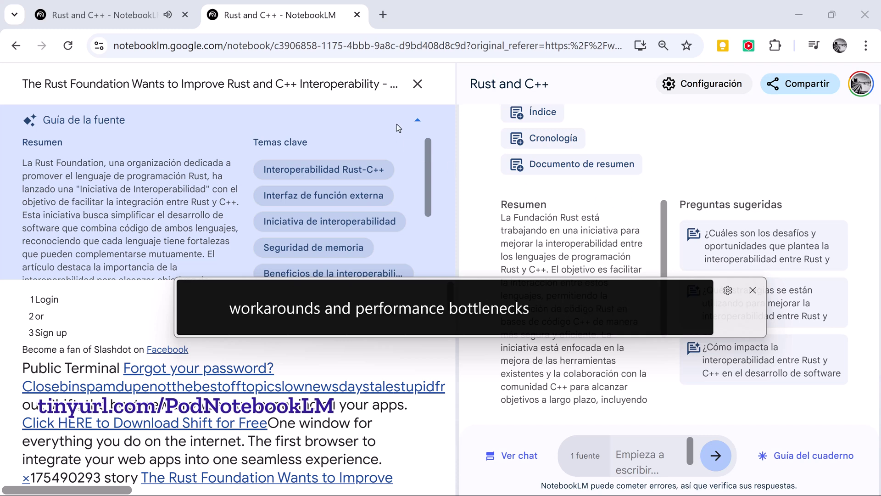
{"action": "left_click", "coordinate": [422, 84]}
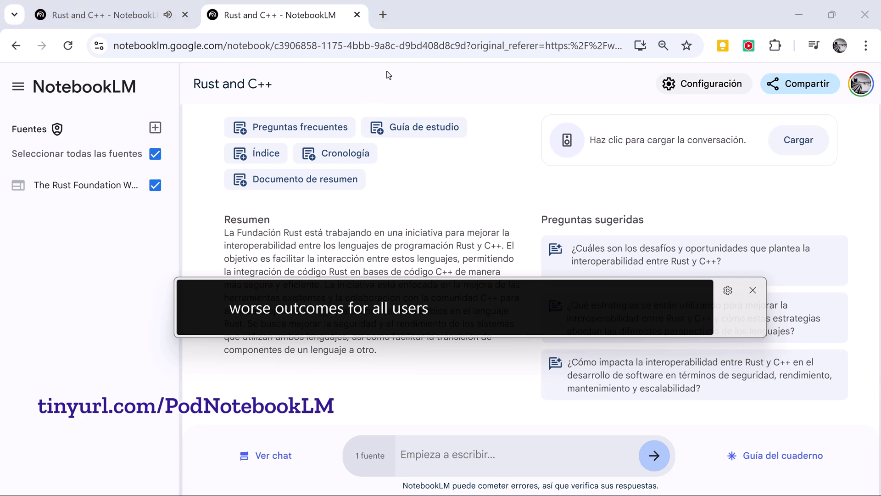
{"action": "left_click", "coordinate": [799, 142]}
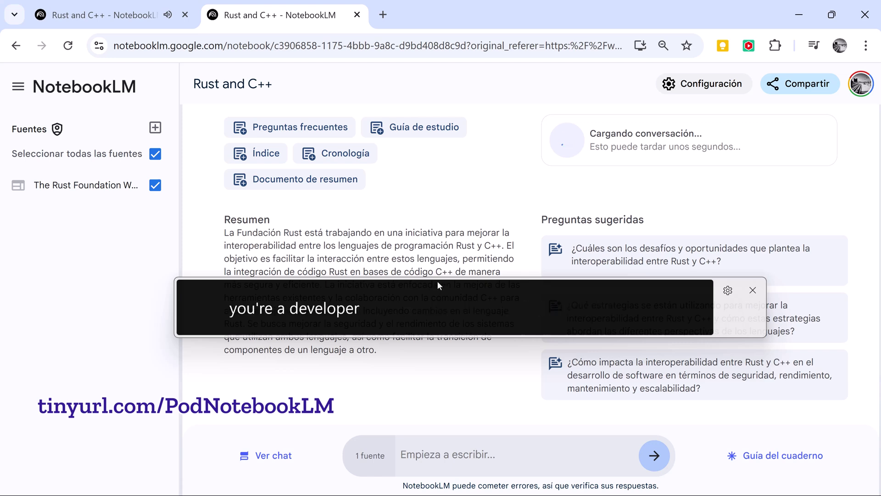
{"action": "left_click_drag", "start_coordinate": [438, 283], "coordinate": [428, 225]}
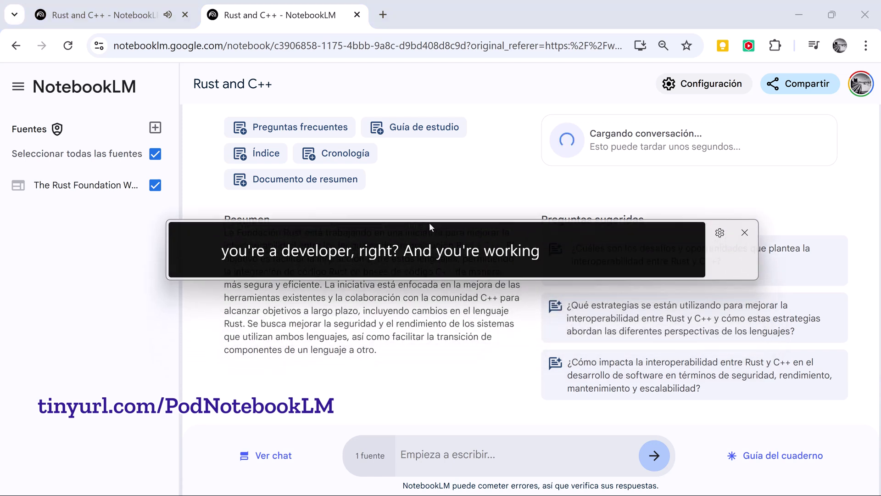